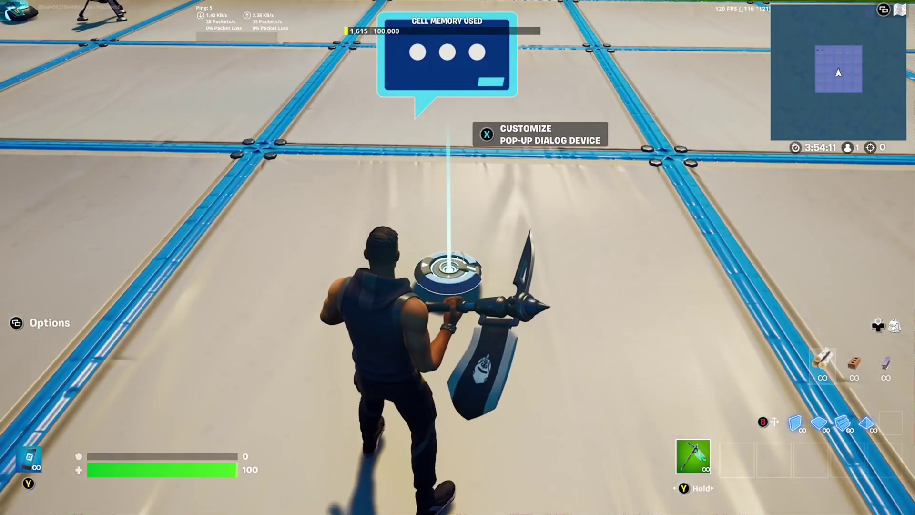
Open the Pop-up Dialog Device's customization and examine its title, description and Auto Display options.
key("x")
key("e")
key("e")
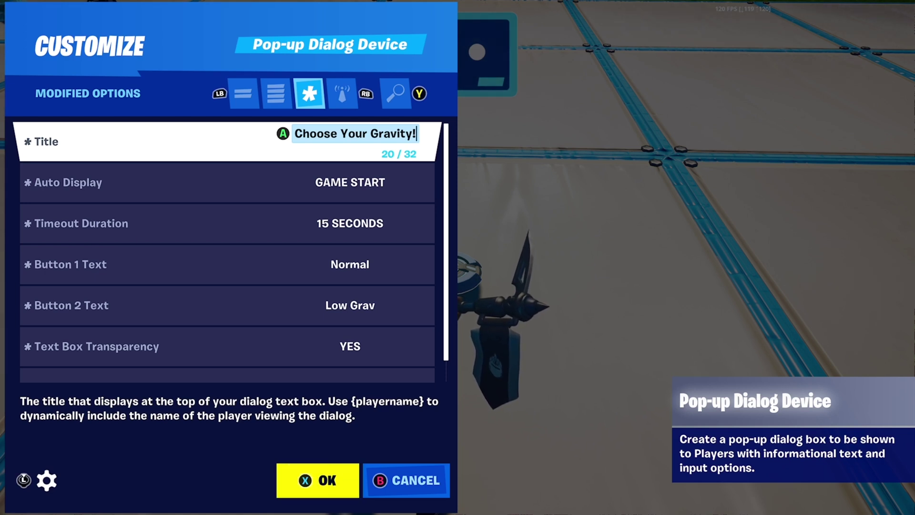
key("q")
key("Down")
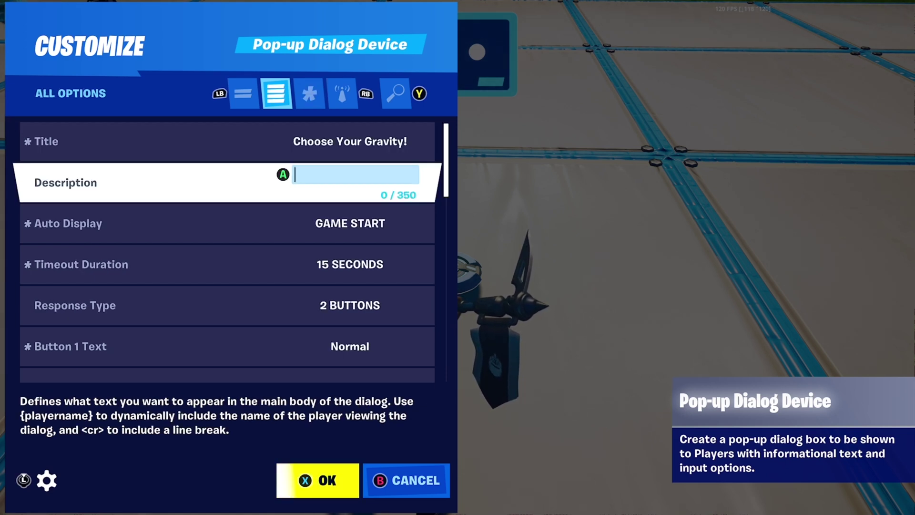
key("e")
key("Down")
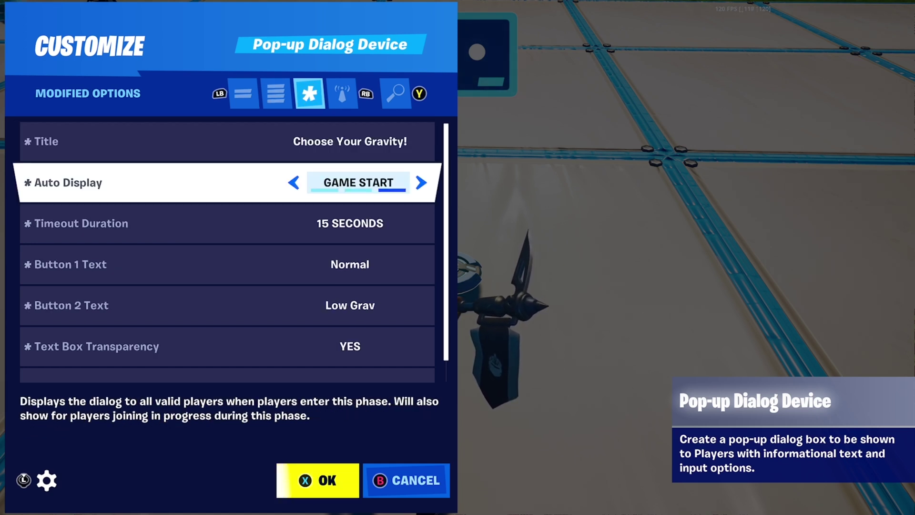
Try Auto Display set to Never and check the dialog's Show When Receiving From channel option.
key("Right")
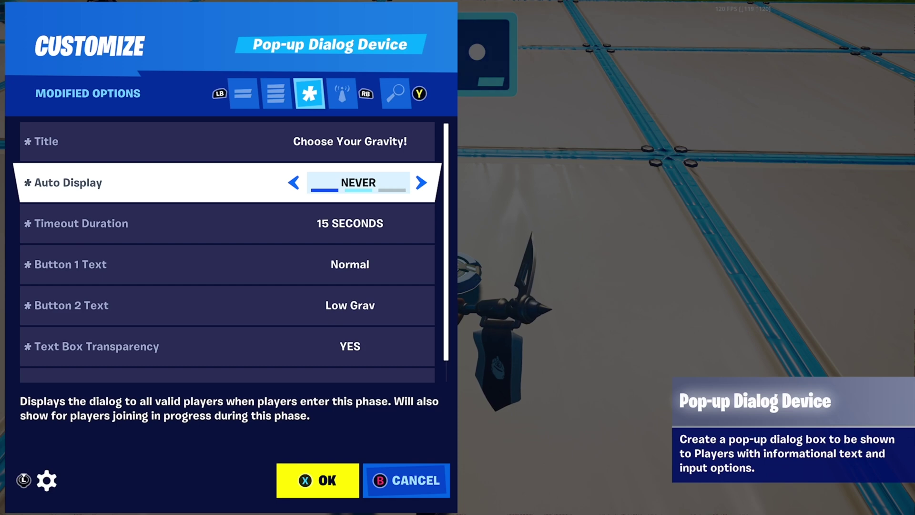
key("Tab")
key("Up")
key("Up")
key("Up")
key("Up")
key("Up")
key("Up")
key("Up")
key("Up")
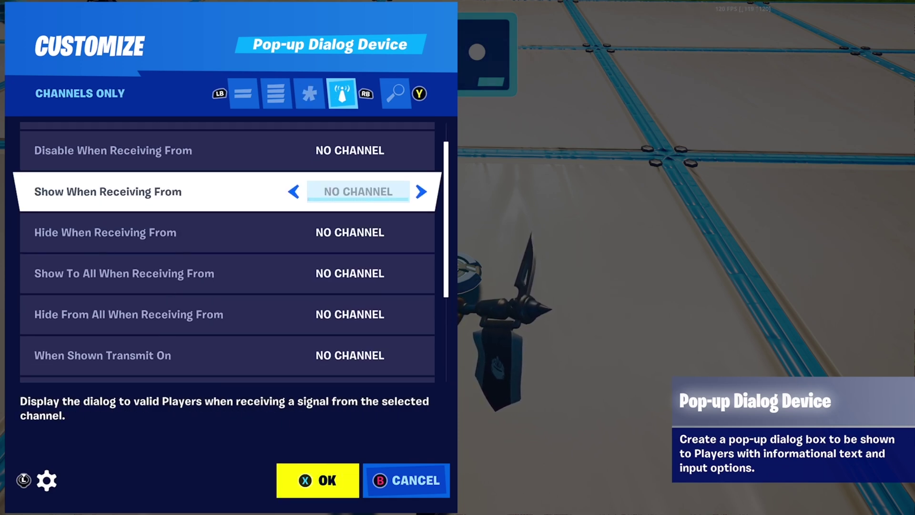
key("shift+Tab")
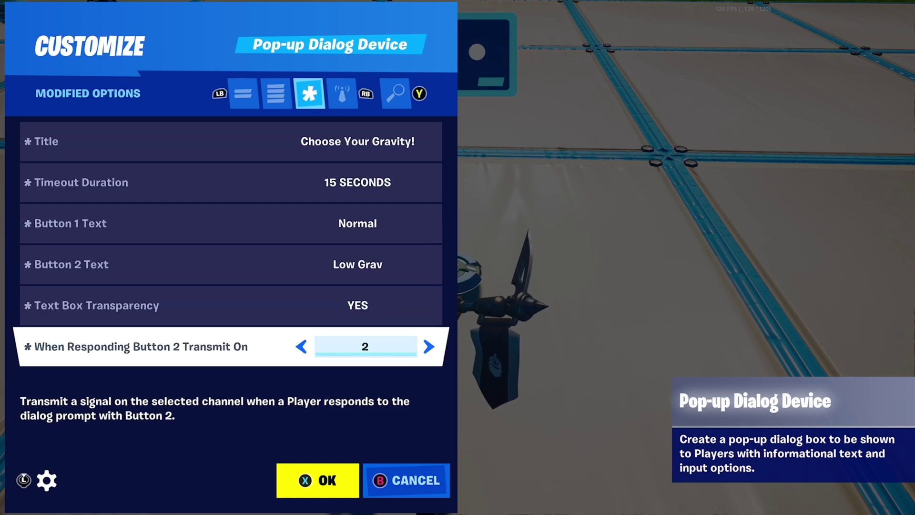
Set the dialog's Auto Display to Game Start and return to its modified options.
key("Up")
key("Up")
key("Up")
key("Up")
key("shift+Tab")
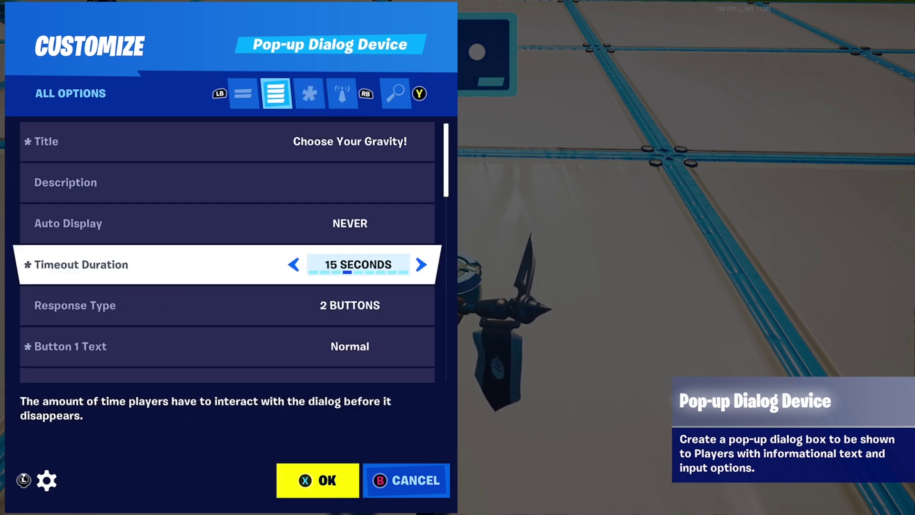
key("Up")
key("Left")
key("Tab")
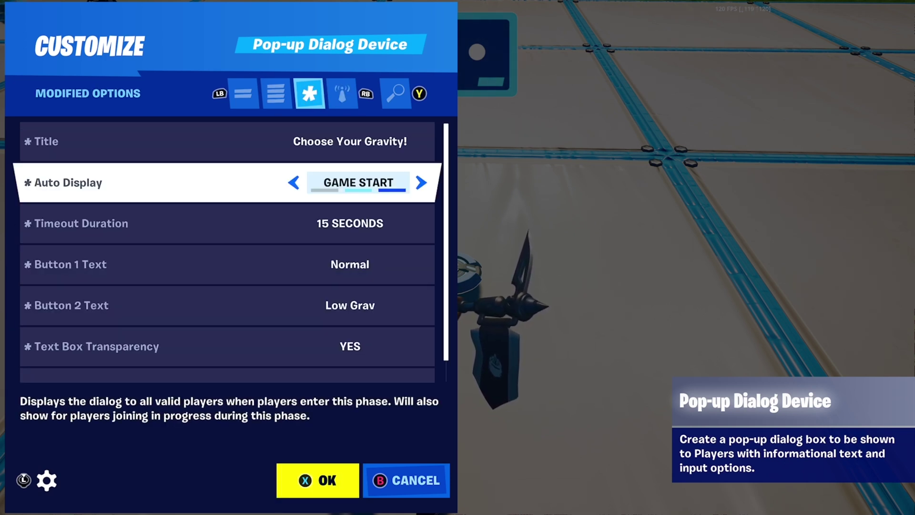
Review the dialog's timeout duration, its title, and the texts of Button 1 and Button 2.
key("Down")
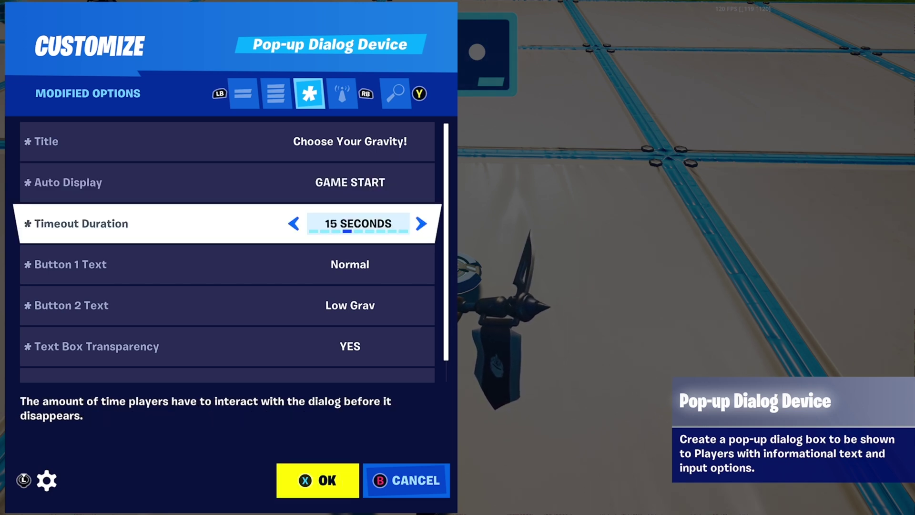
key("Down")
key("Return")
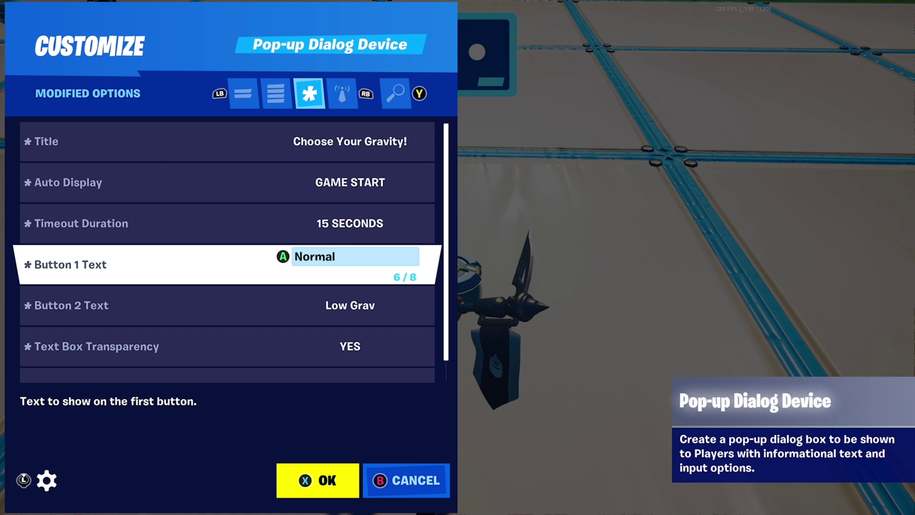
key("Return")
key("Up")
key("Up")
key("Up")
key("Return")
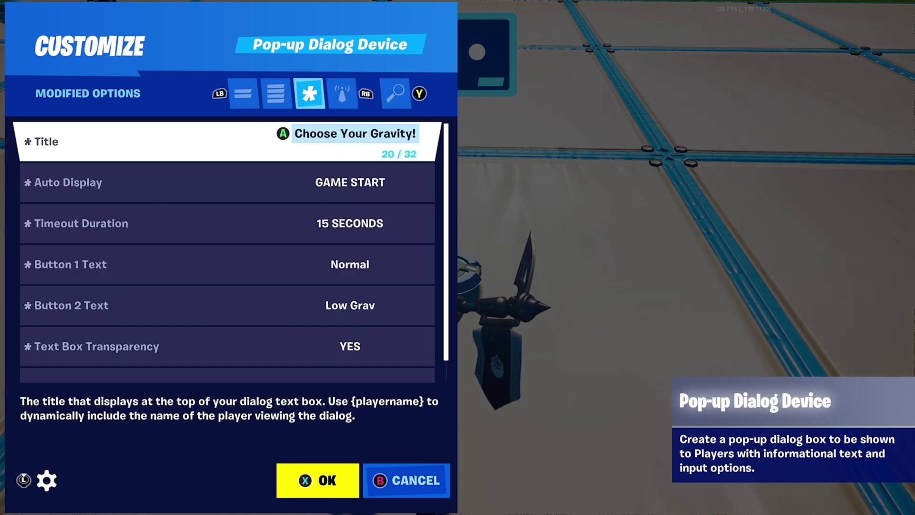
key("Return")
key("Down")
key("Down")
key("Down")
key("Return")
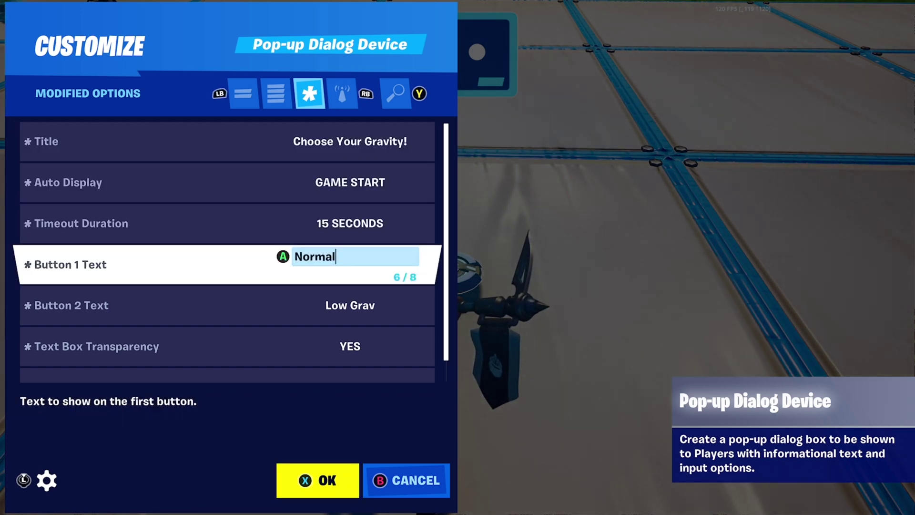
key("Return")
key("Down")
key("Return")
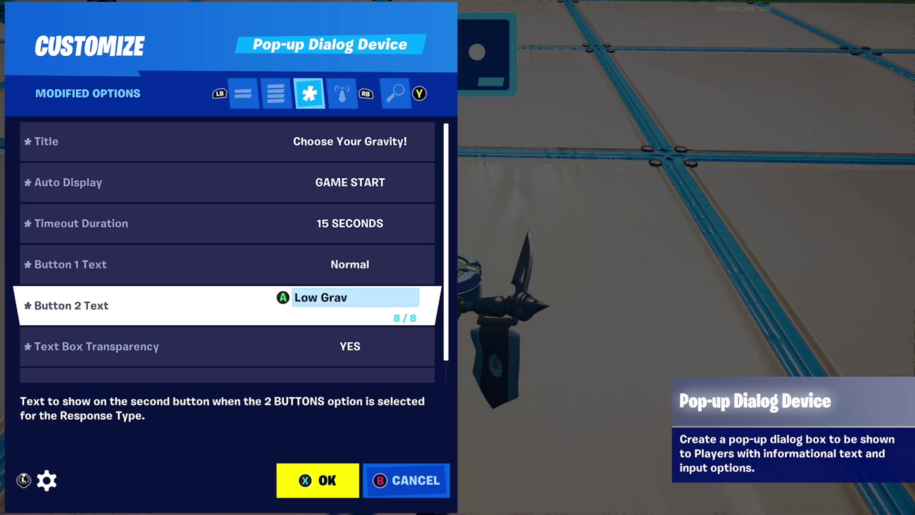
key("Return")
Examine the dialog's Text Box Transparency, the Button 2 transmit channel, the Button 1 text and the timeout duration.
key("Down")
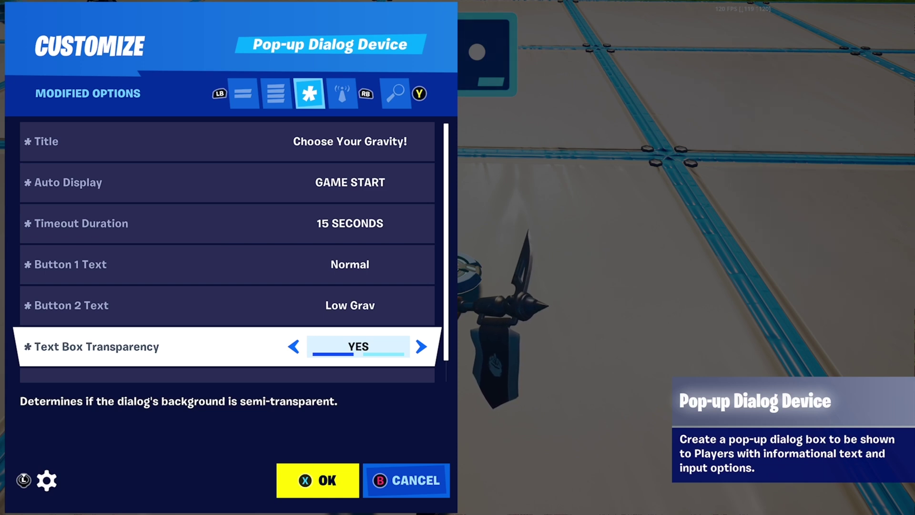
key("Down")
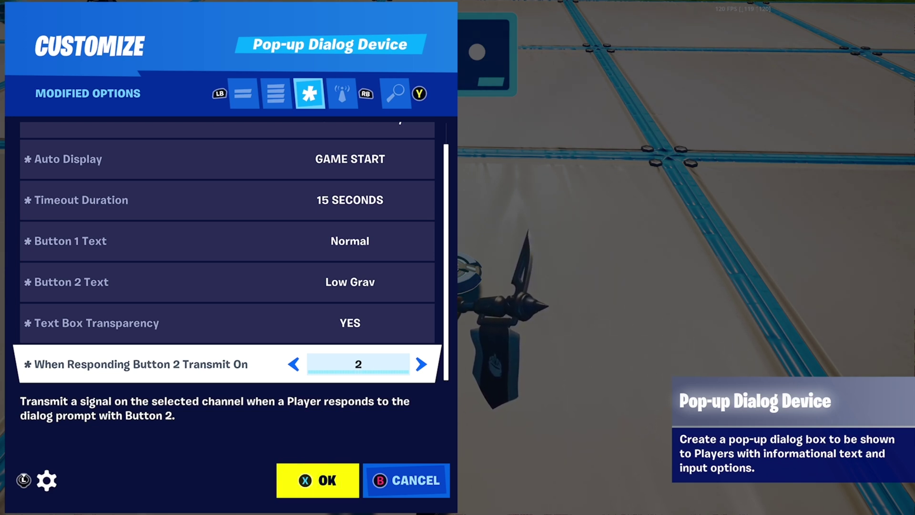
key("Up")
key("Up")
key("Up")
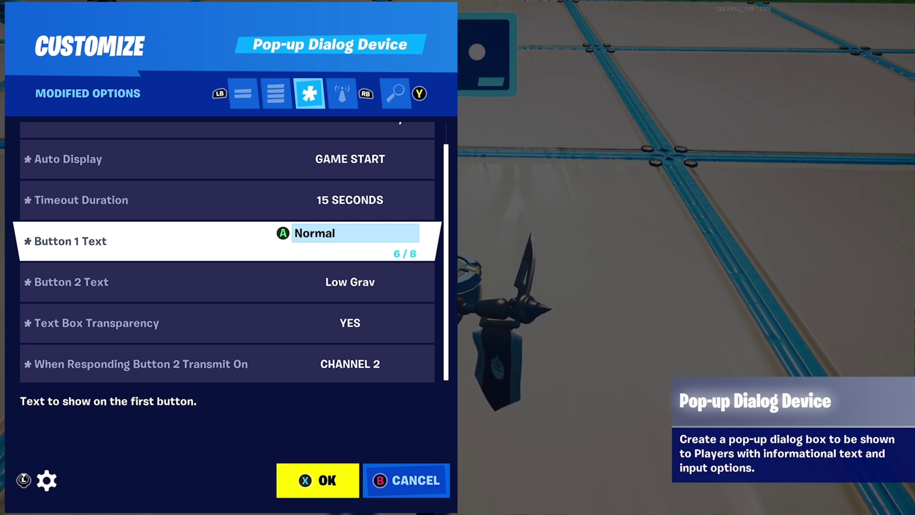
key("Down")
key("Down")
key("Down")
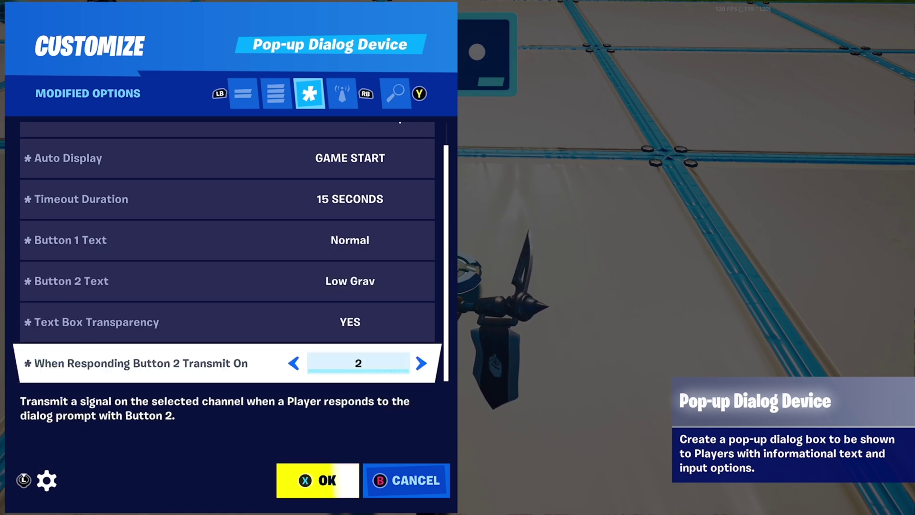
key("Up")
key("Up")
key("Up")
key("Up")
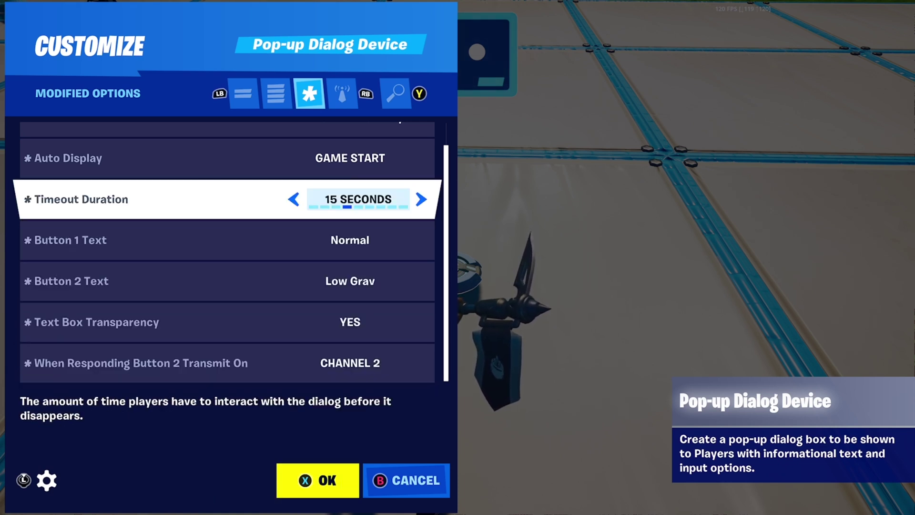
Check the Button 1 text and the When Responding Button 1 Transmit On channel, and close the dialog device's settings.
key("Down")
key("Return")
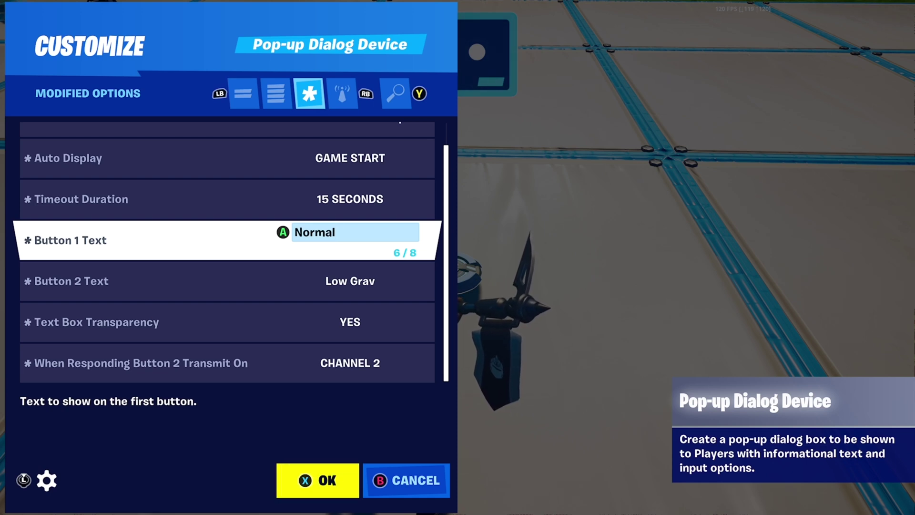
key("Return")
key("e")
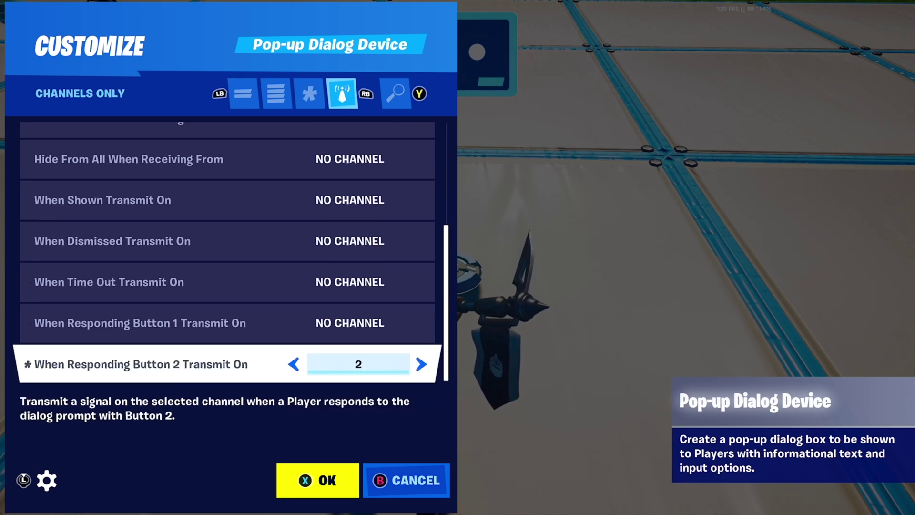
key("Up")
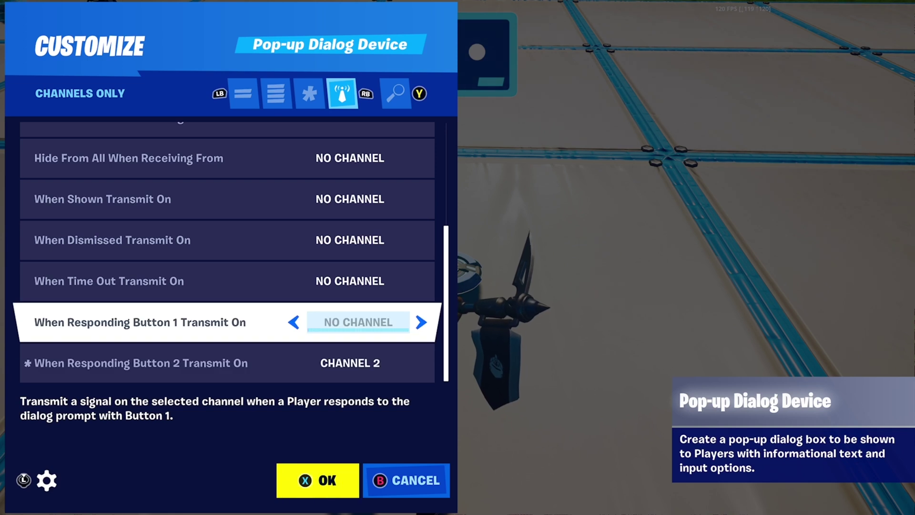
key("Right")
key("Left")
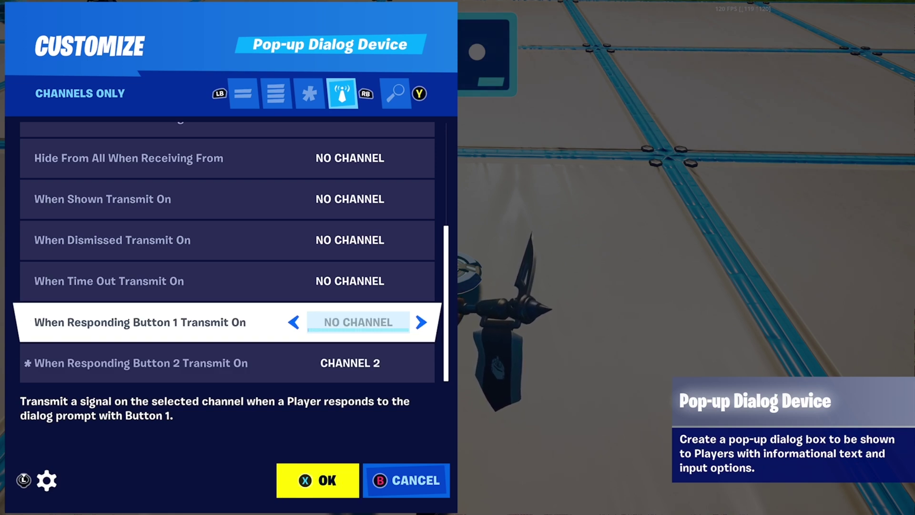
key("Escape")
Go to the Class Selector and open its modified options at Class to Switch to.
key("w")
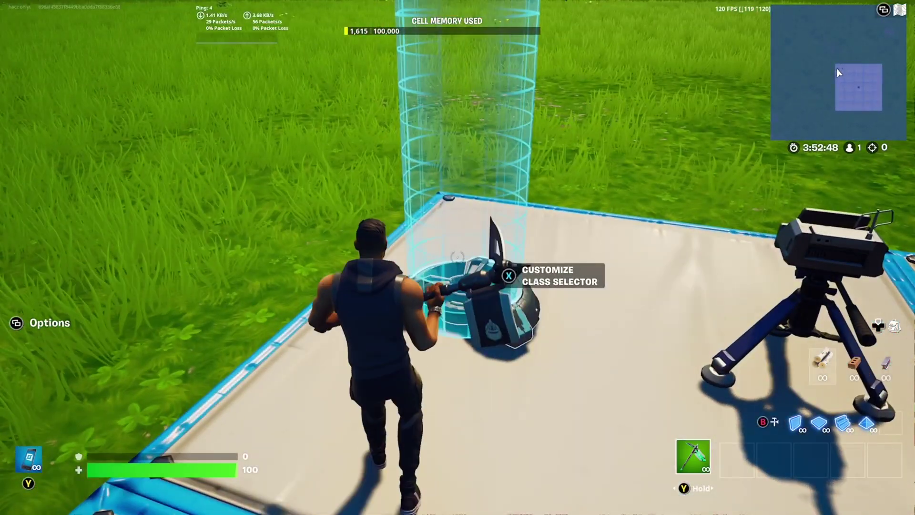
key("e")
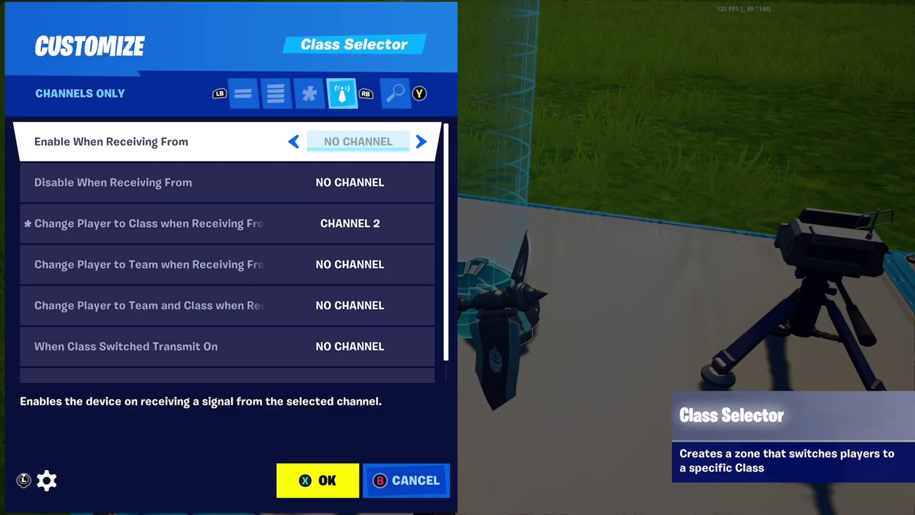
key("q")
key("Up")
key("Up")
key("Up")
key("Up")
key("Up")
key("Up")
key("Up")
key("Up")
key("Up")
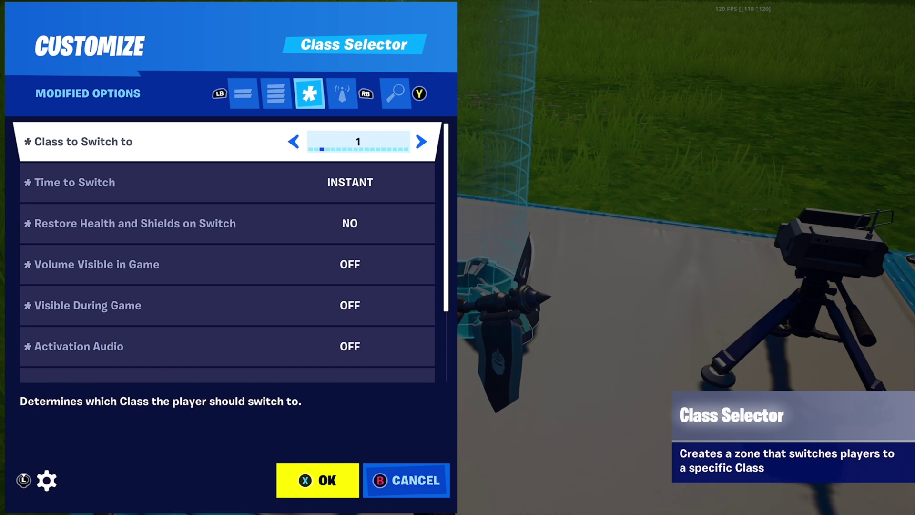
Try Class to Switch to at 4 and return it to 1.
key("Right")
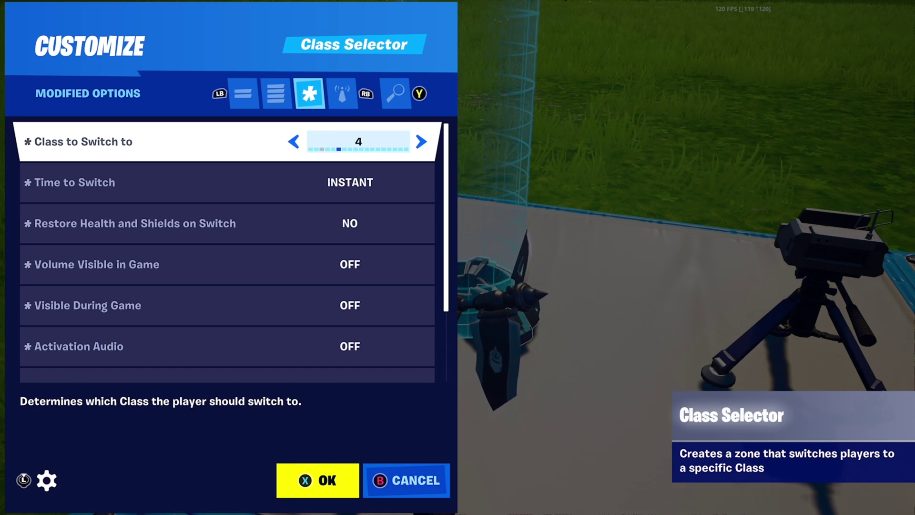
key("Left")
key("Left")
key("Left")
Review the Class Selector's switch time, health restore, visibility, audio, VFX and class-change channel options, and close its settings.
key("Down")
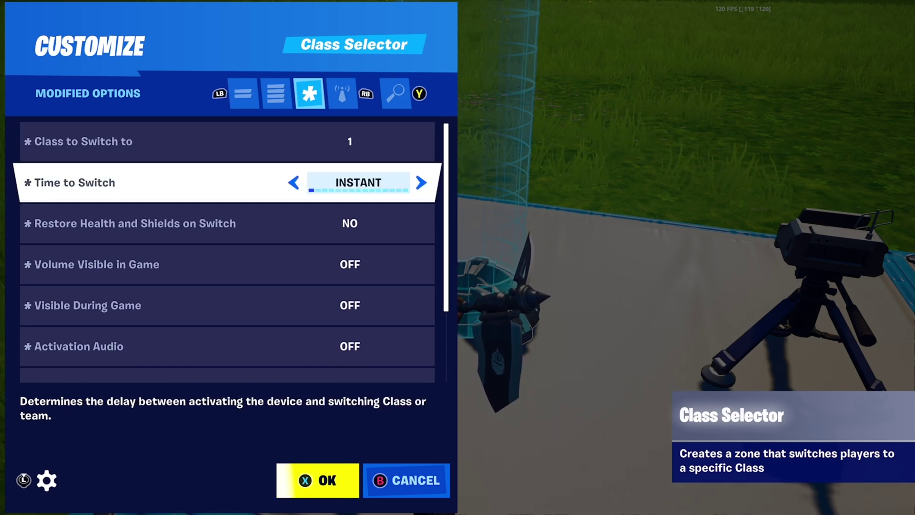
key("Down")
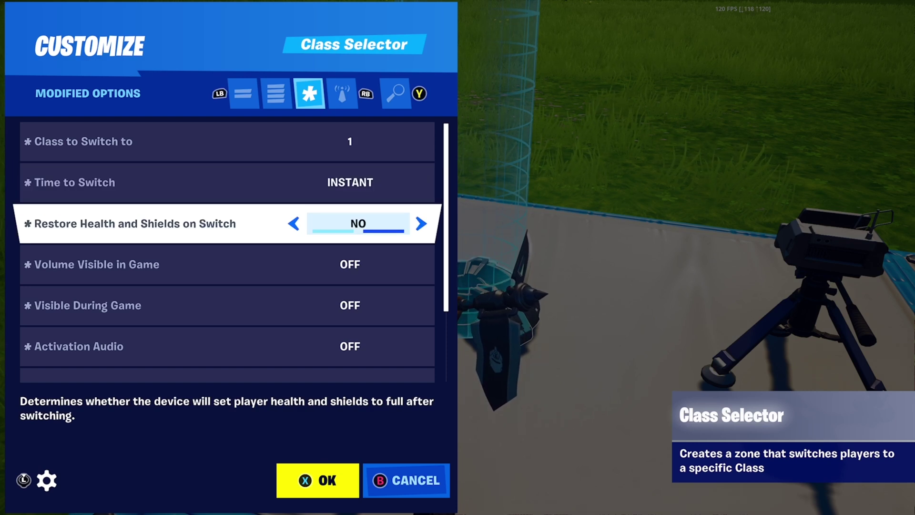
key("Down")
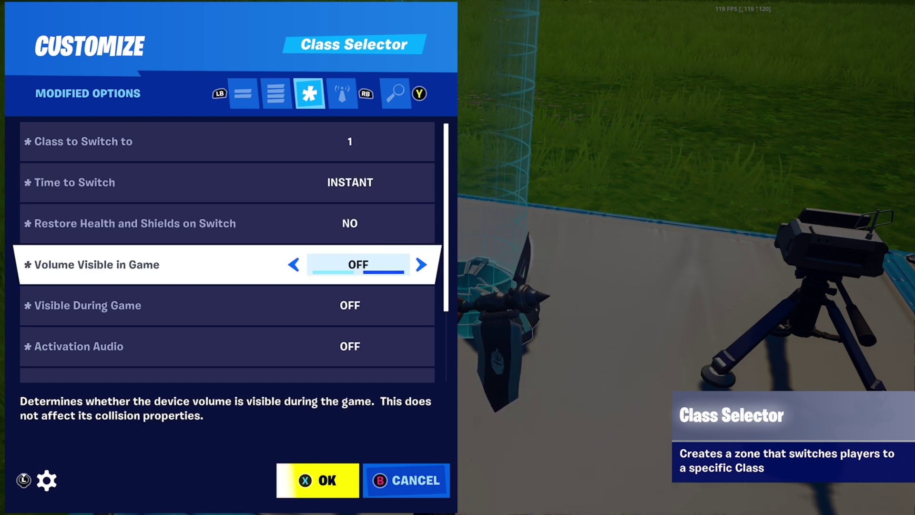
key("Down")
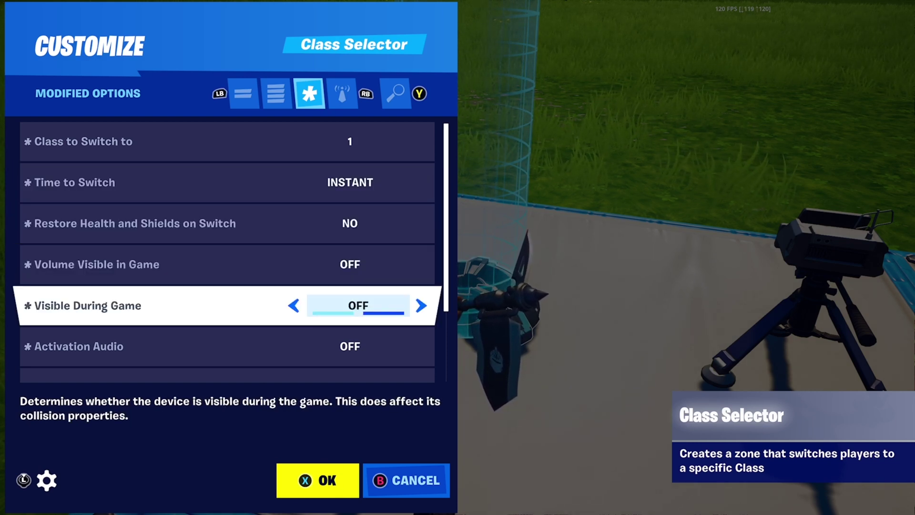
key("Down")
key("Down")
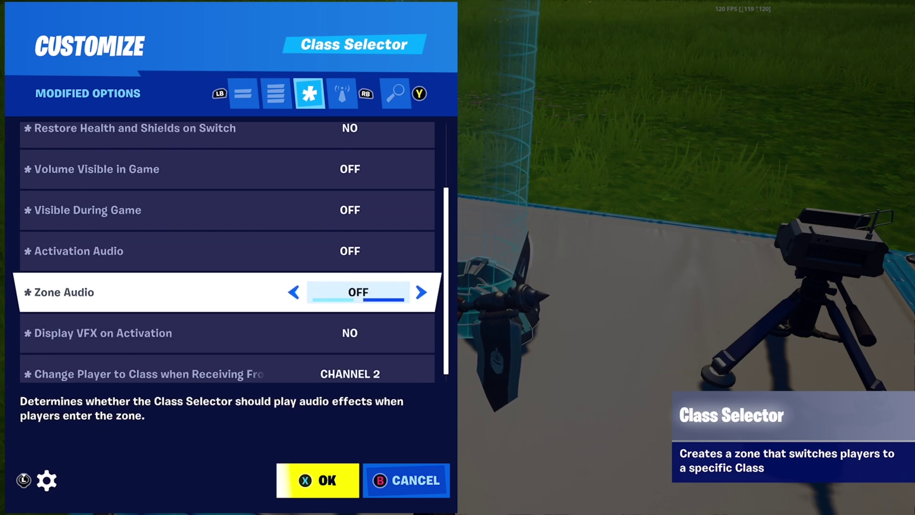
key("Down")
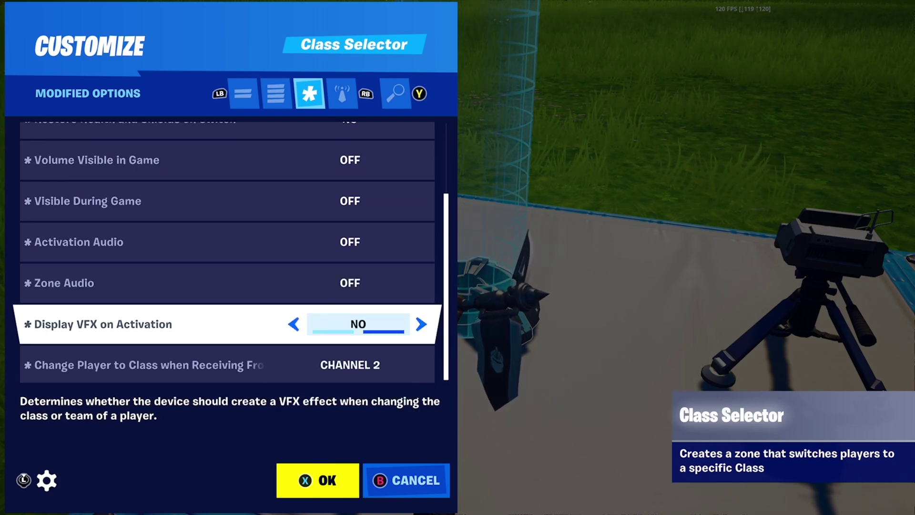
key("Down")
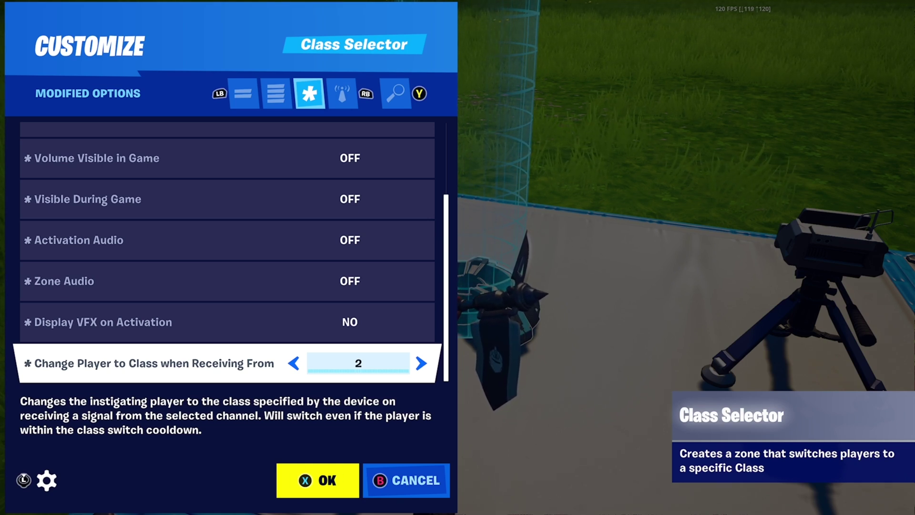
key("Return")
Go to the Class Designer, check its Class Name and Class Identifier in the modified options, and close its settings.
key("w")
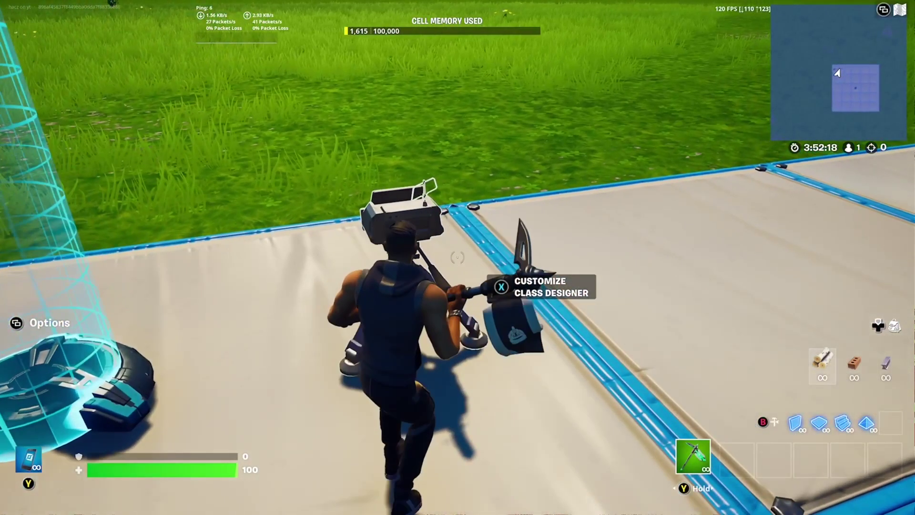
key("e")
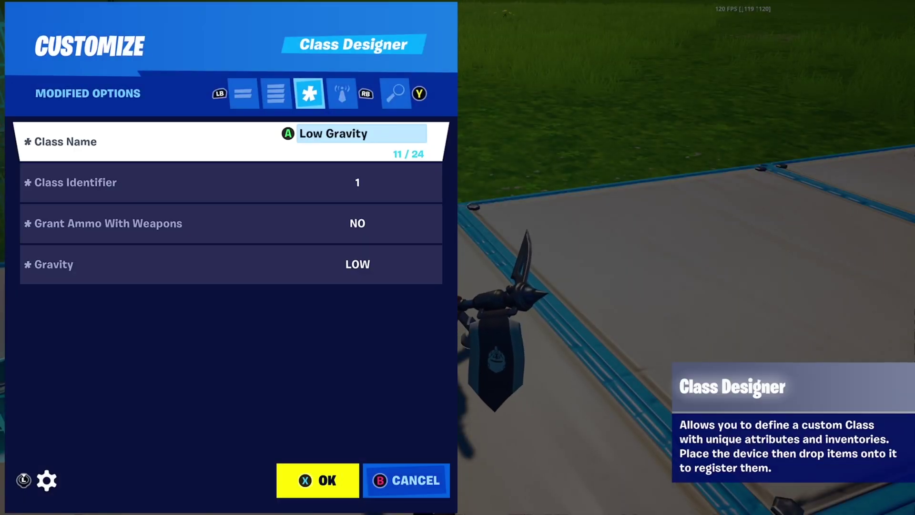
key("Down")
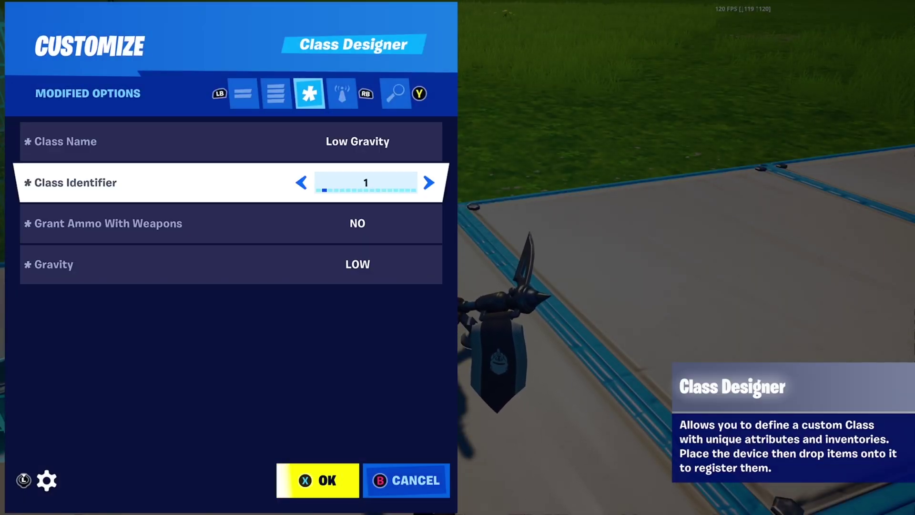
key("Return")
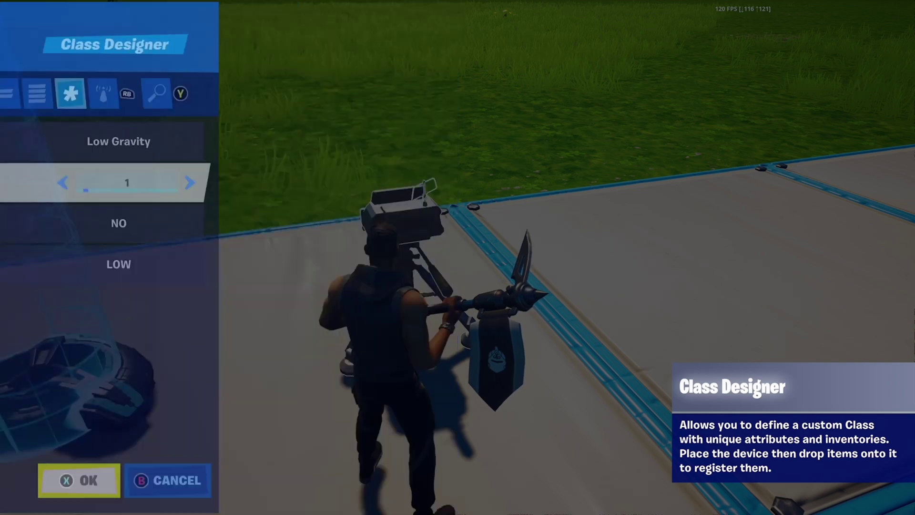
Return to the Class Selector, open its settings briefly and close them.
key("a")
key("e")
key("Escape")
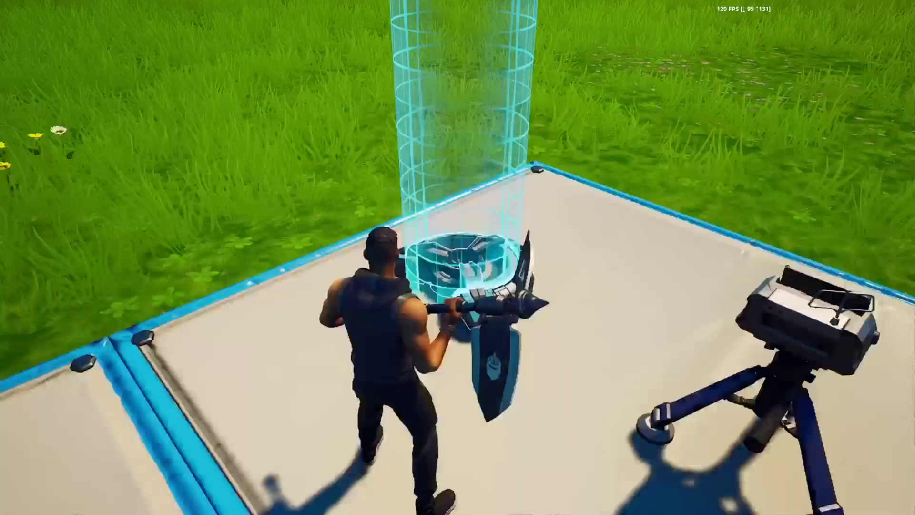
Reopen the Class Designer, review its Grant Ammo With Weapons and Gravity options, and close its settings.
key("d")
key("e")
key("Down")
key("Down")
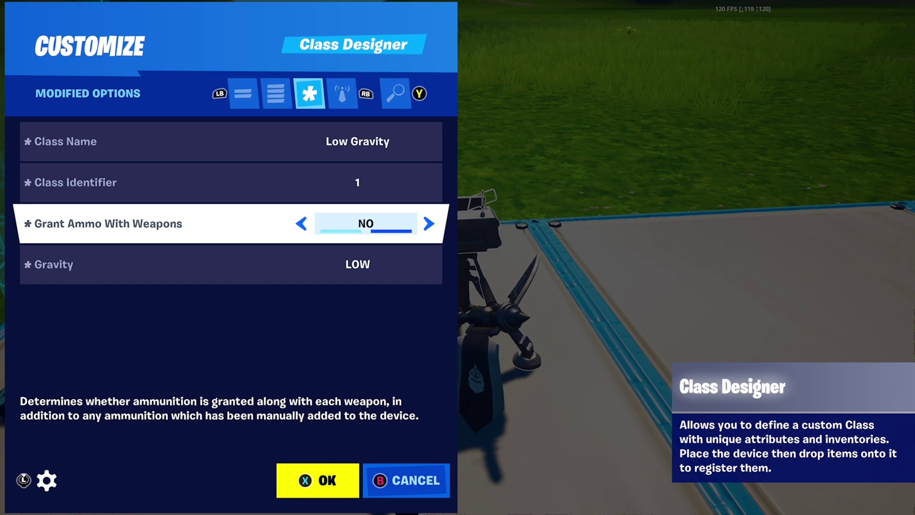
key("Down")
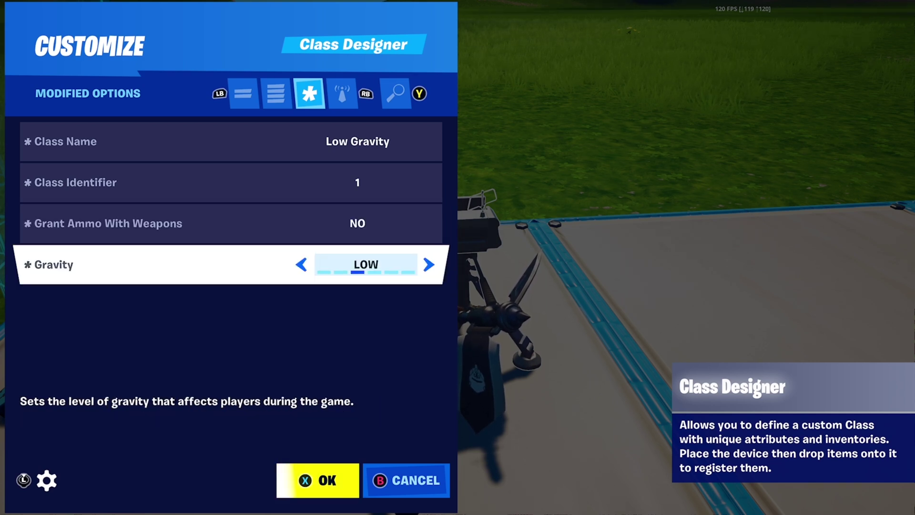
key("x")
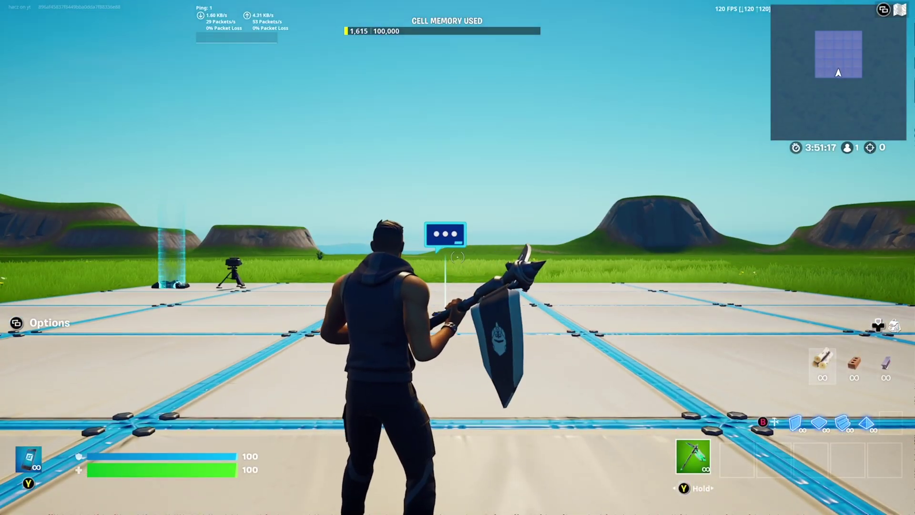
Start the game and choose Low Grav in the Choose Your Gravity! dialog.
key("Escape")
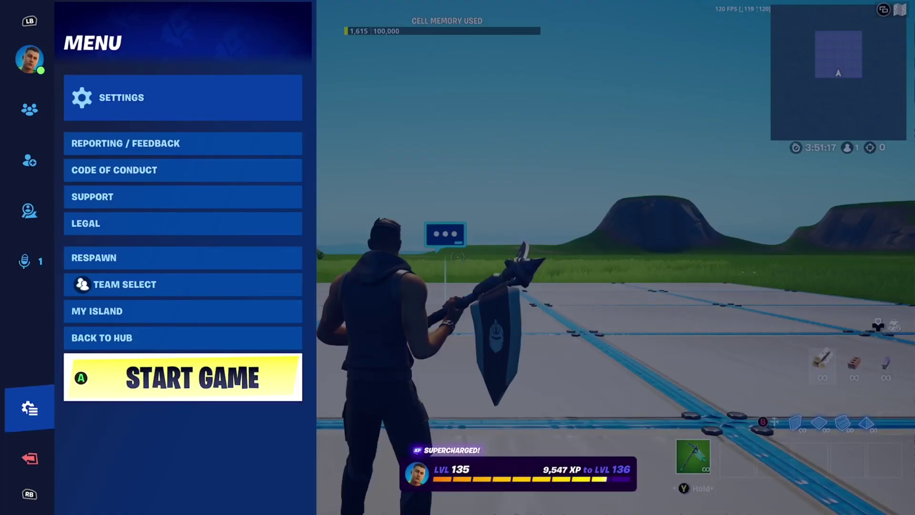
key("Return")
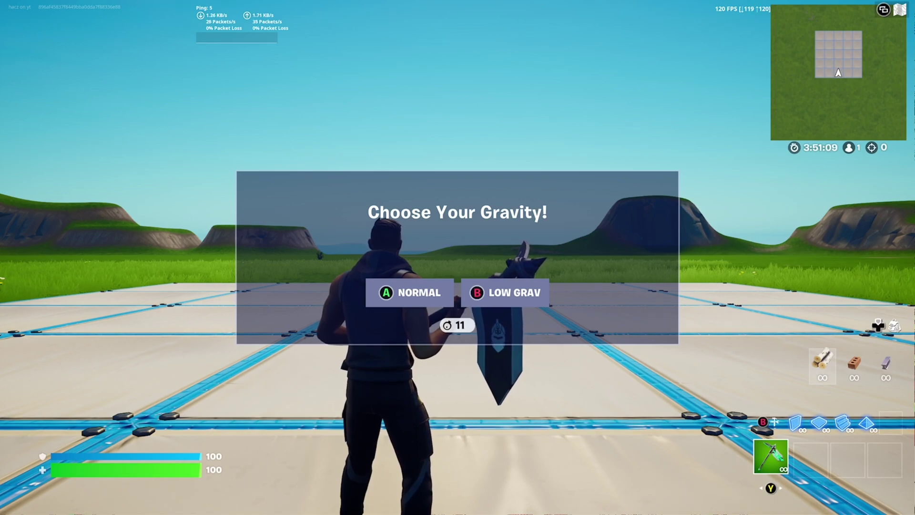
key("a")
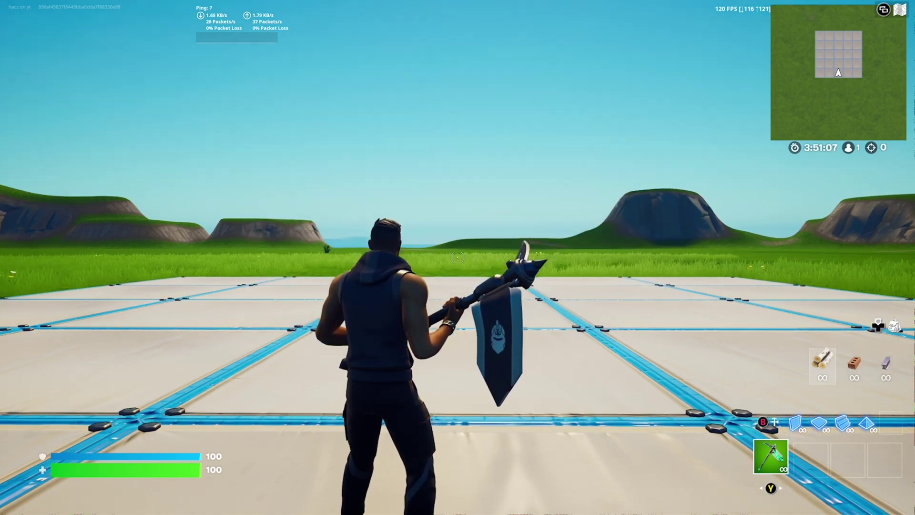
Run and jump across the grid floor to test the low gravity class in game.
key("w")
key("w")
key("space")
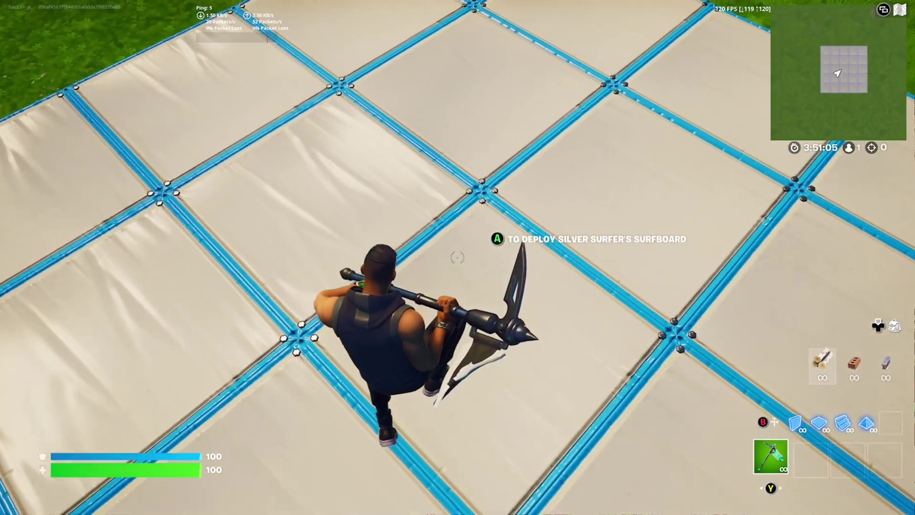
key("w")
key("space")
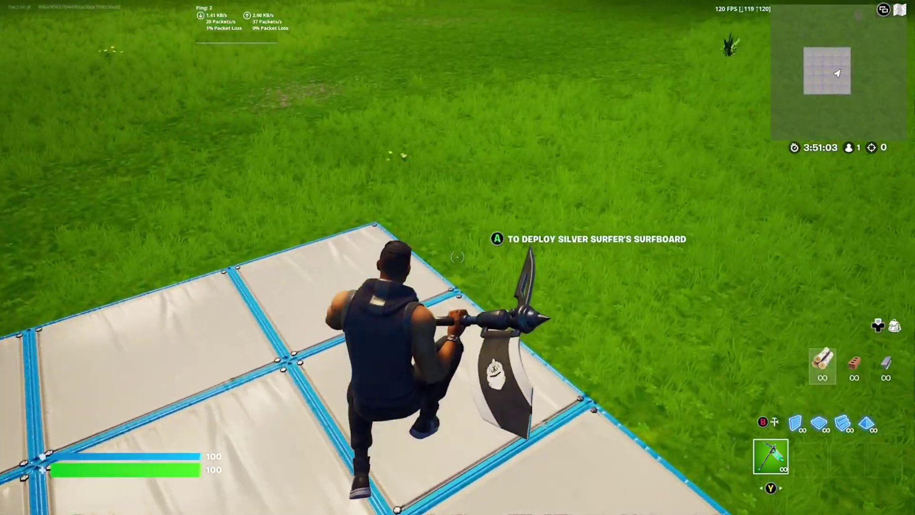
key("w")
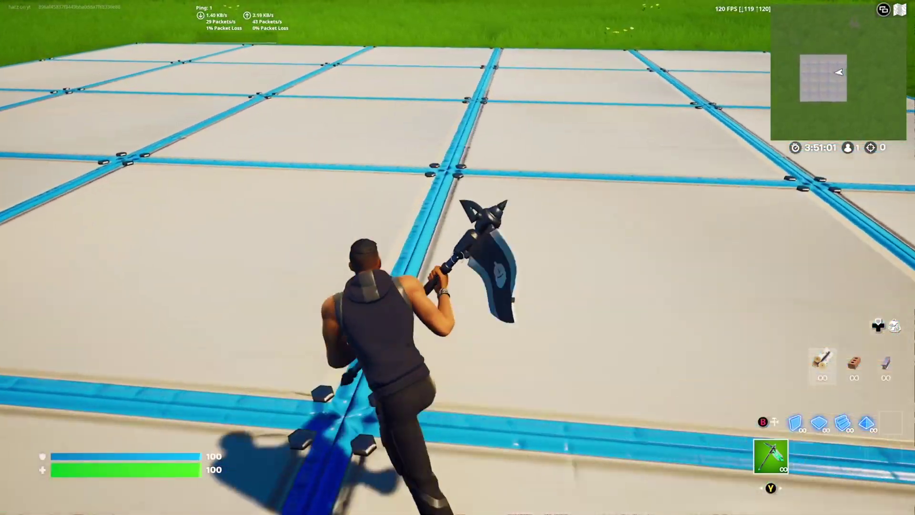
key("space")
key("w")
key("space")
key("s")
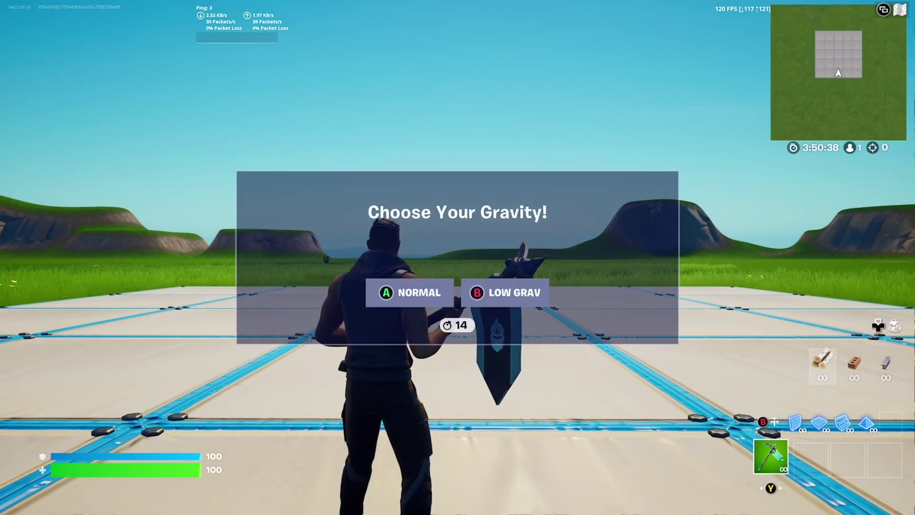
Choose Normal in the Choose Your Gravity! dialog and move around the grid floor to test normal gravity.
key("a")
key("w")
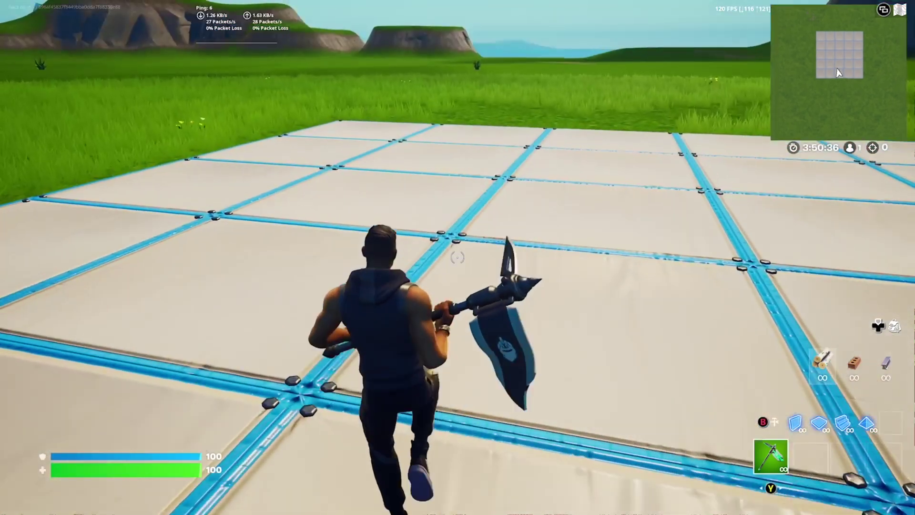
key("w")
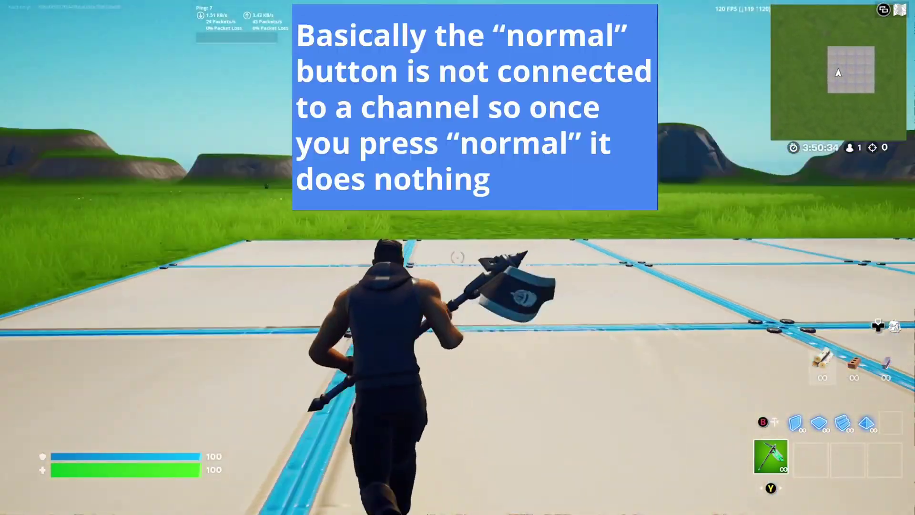
key("w")
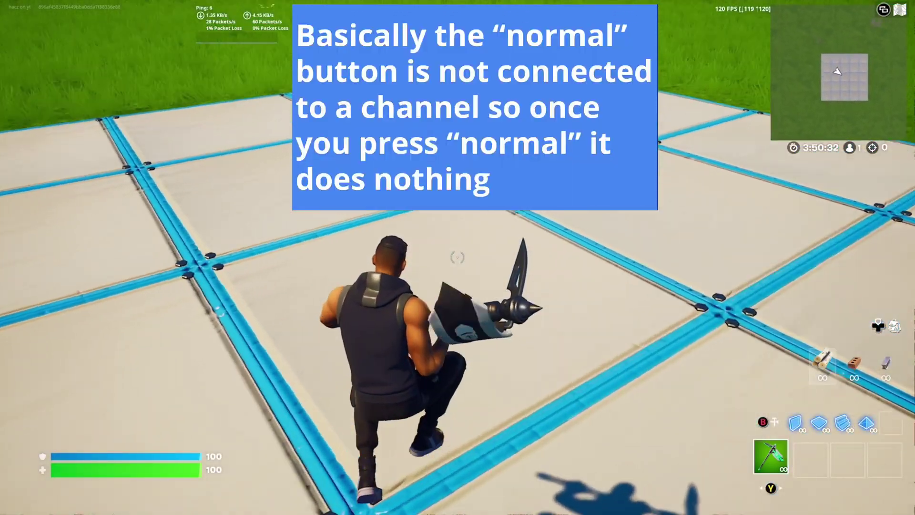
key("w")
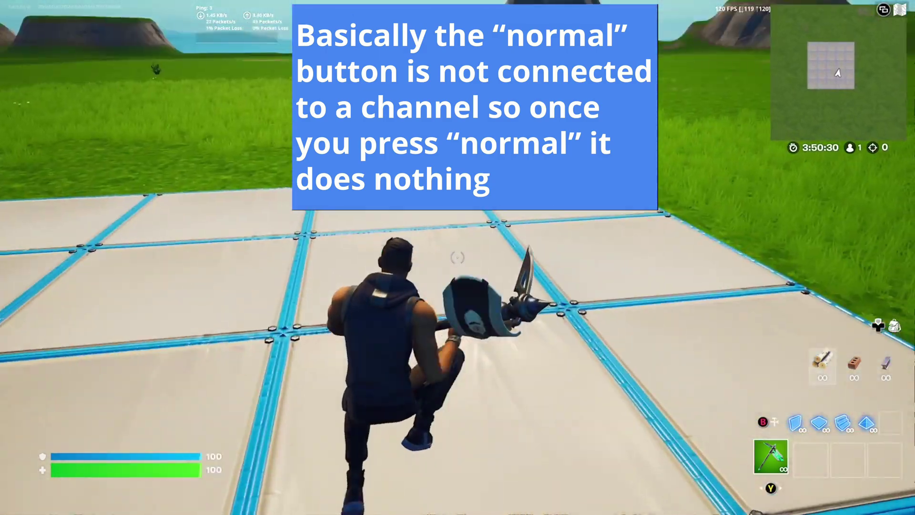
key("w")
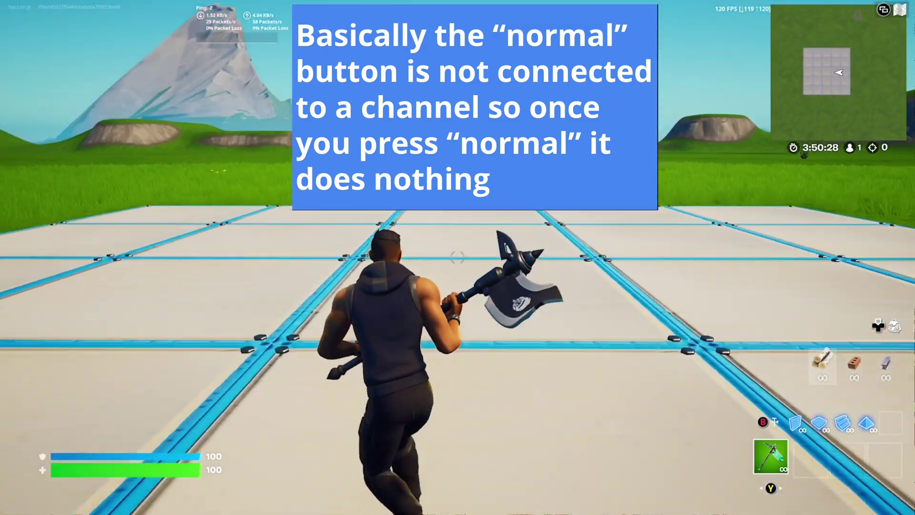
key("w")
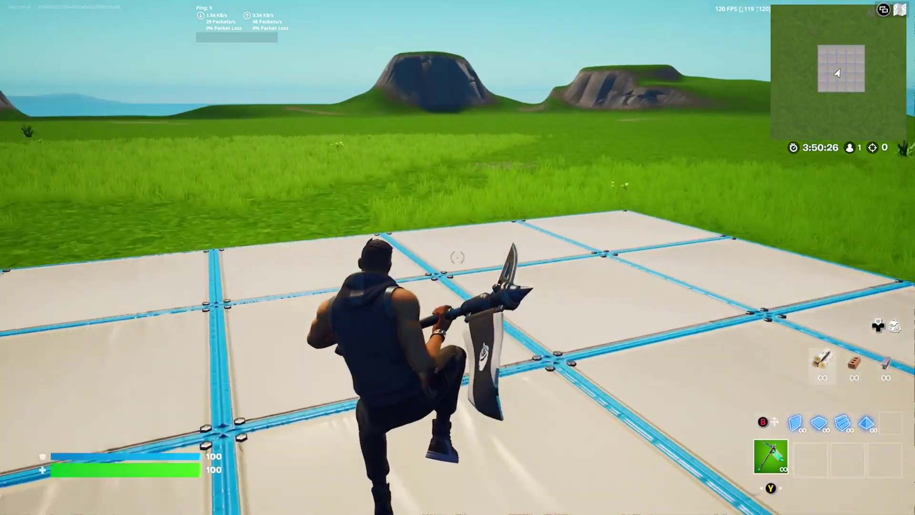